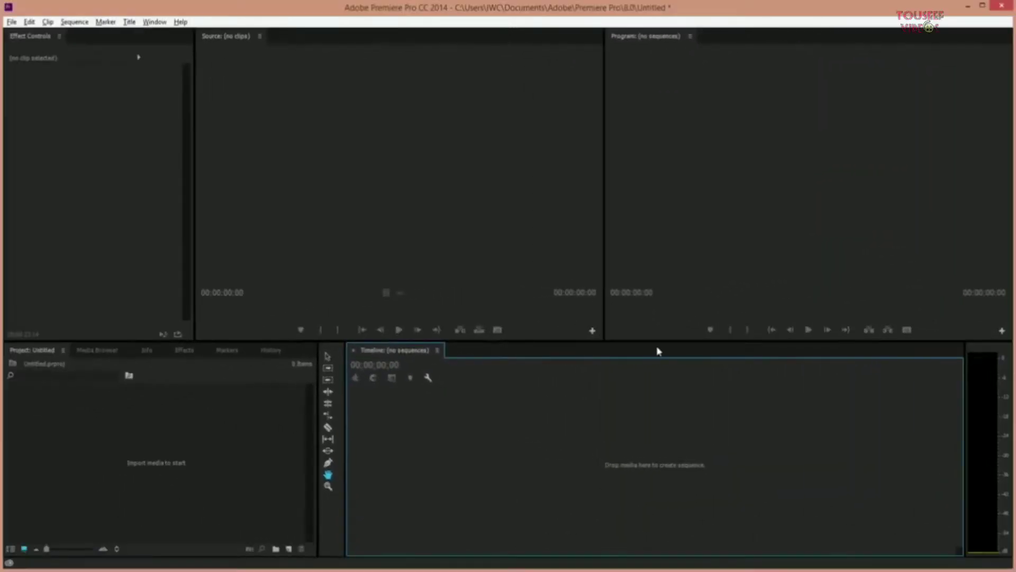
Import CyberS.mp4 from Raw and the virtual-studio-update clip from Videos > Virtual Set into the project.
key(alt+Tab)
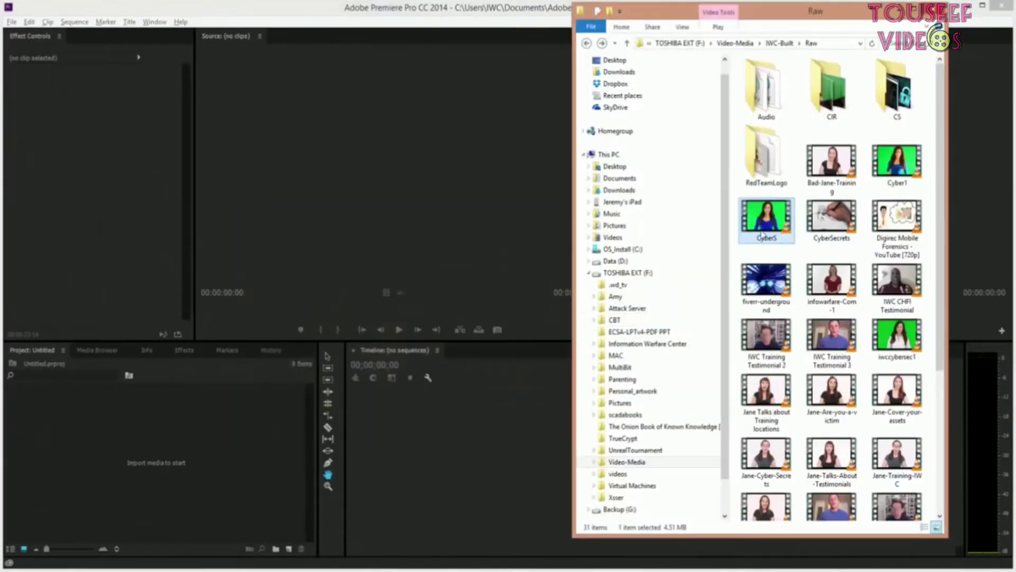
drag(765, 233, 221, 460)
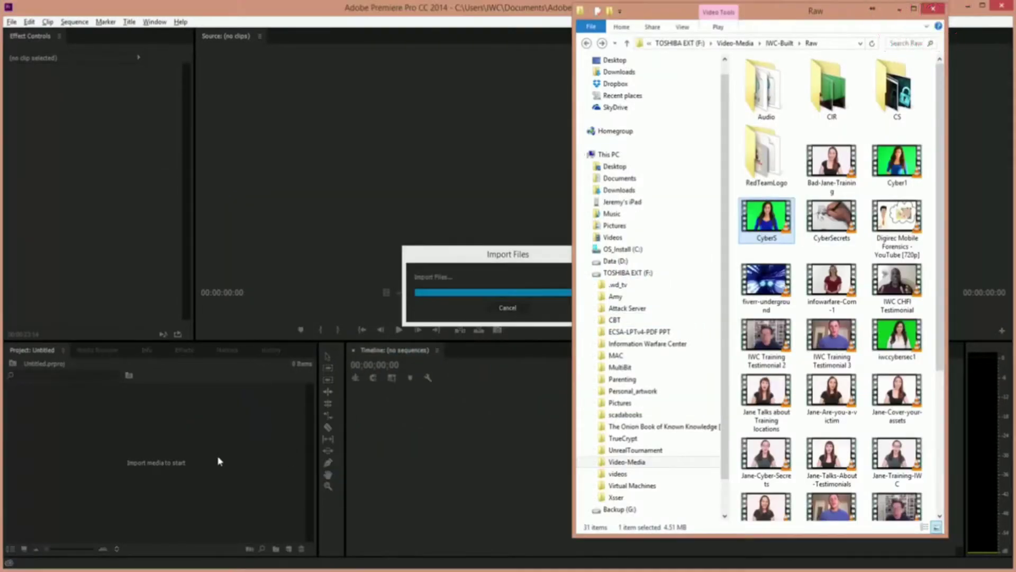
key(alt+Up)
key(alt+Up)
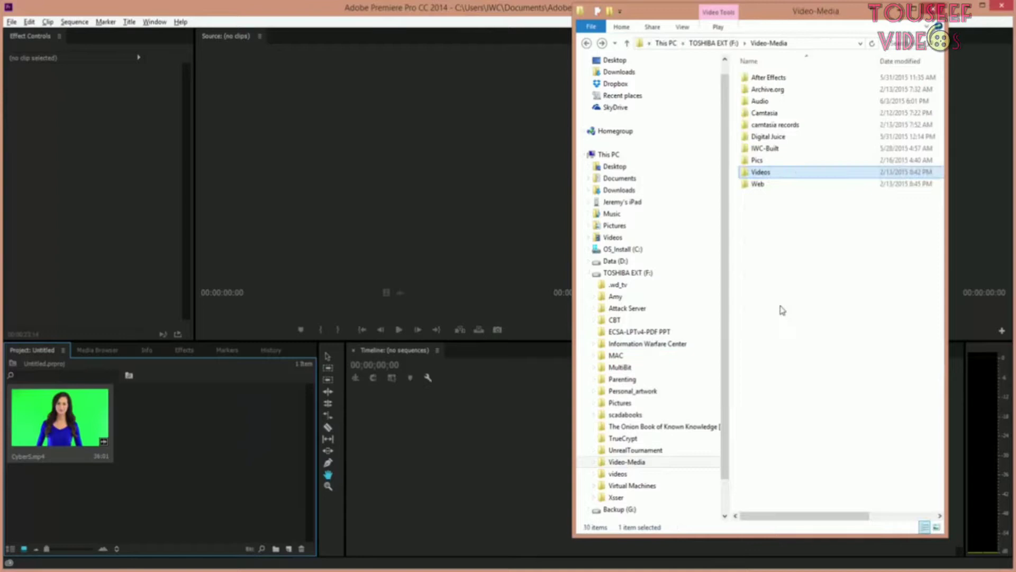
key(v)
key(Return)
key(Return)
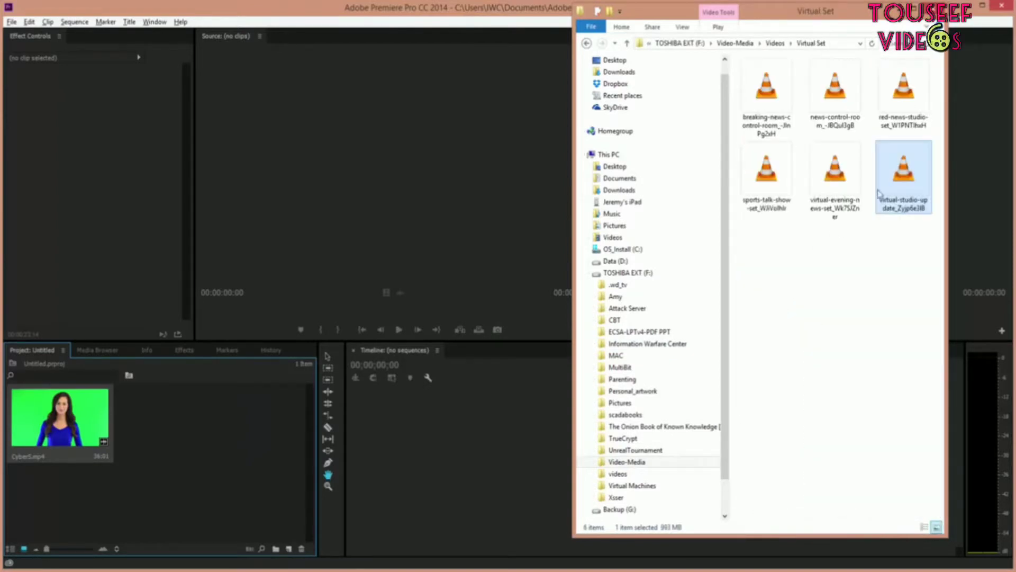
drag(896, 180, 196, 448)
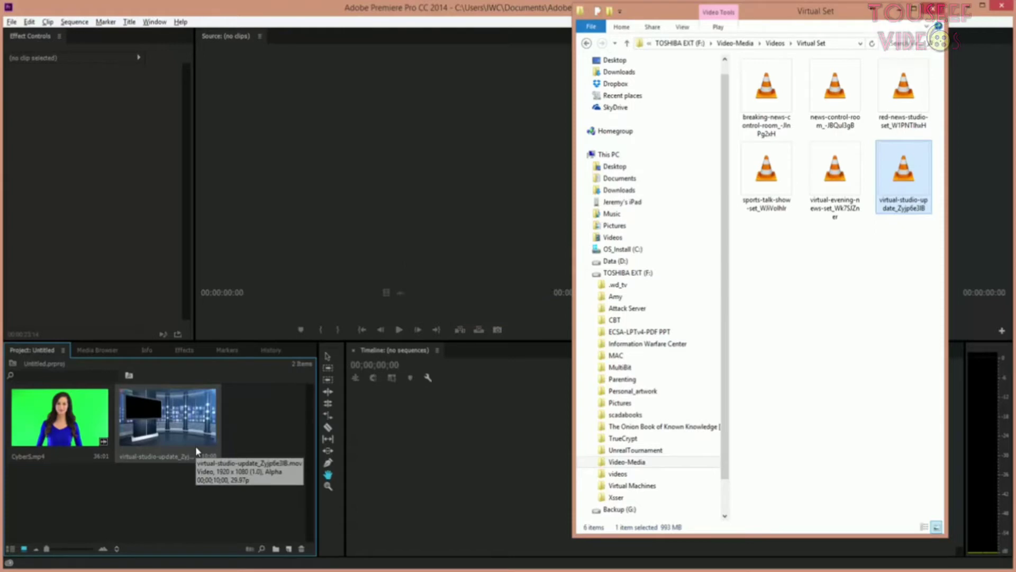
Load CyberS.mp4 in the Source monitor and apply the Ultra Key effect to it.
click(905, 10)
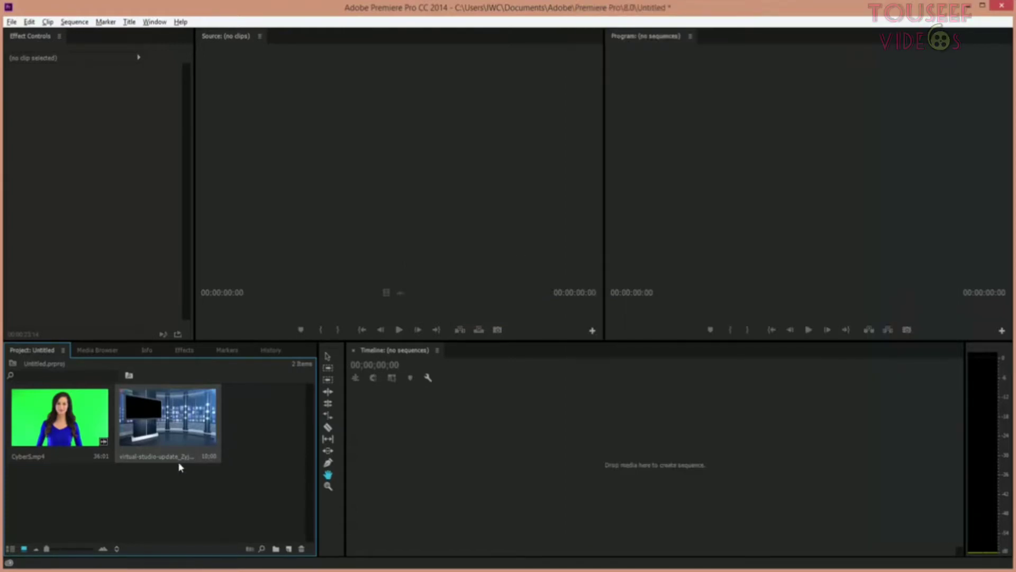
drag(80, 419, 288, 255)
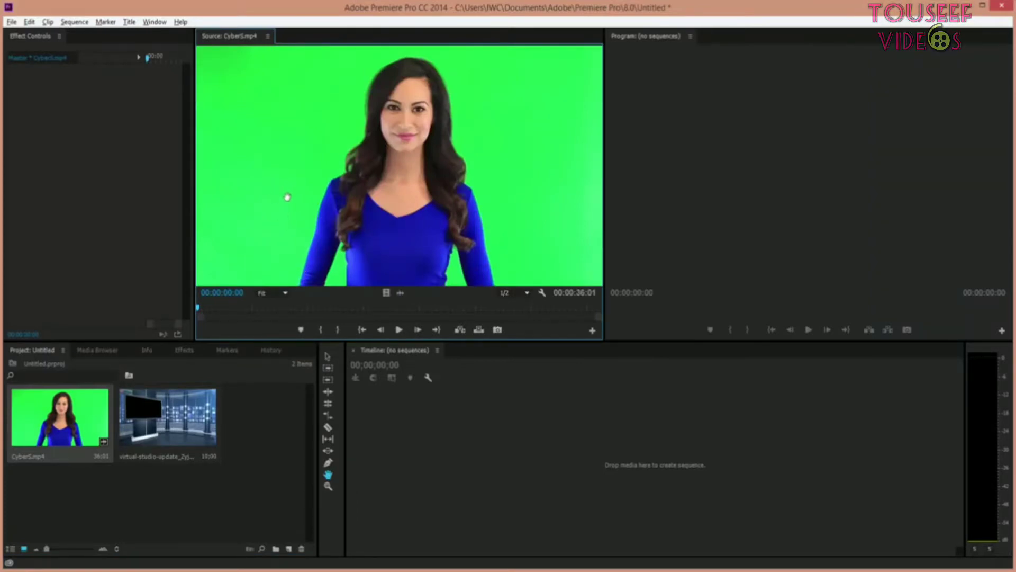
click(181, 351)
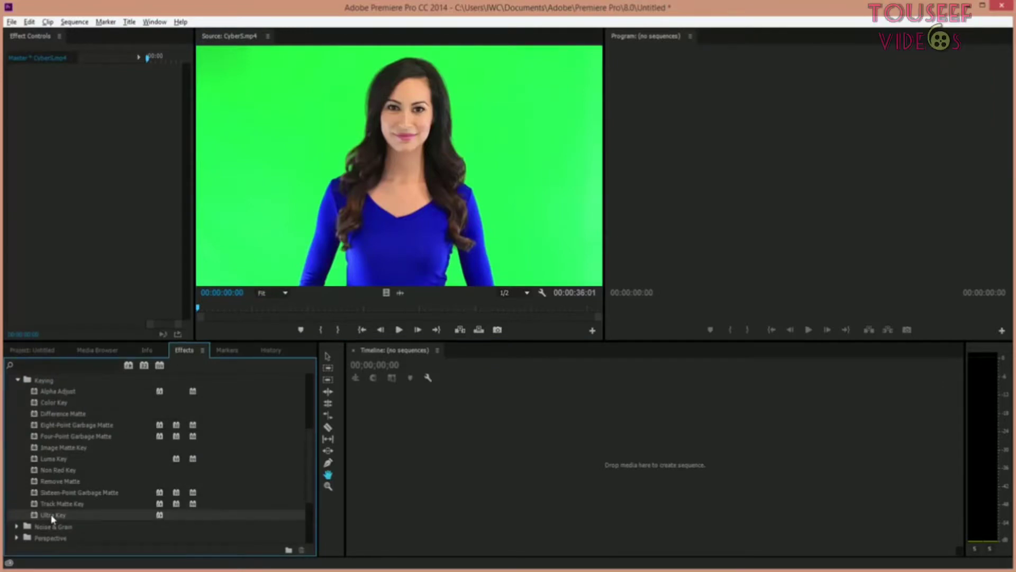
drag(52, 518, 257, 220)
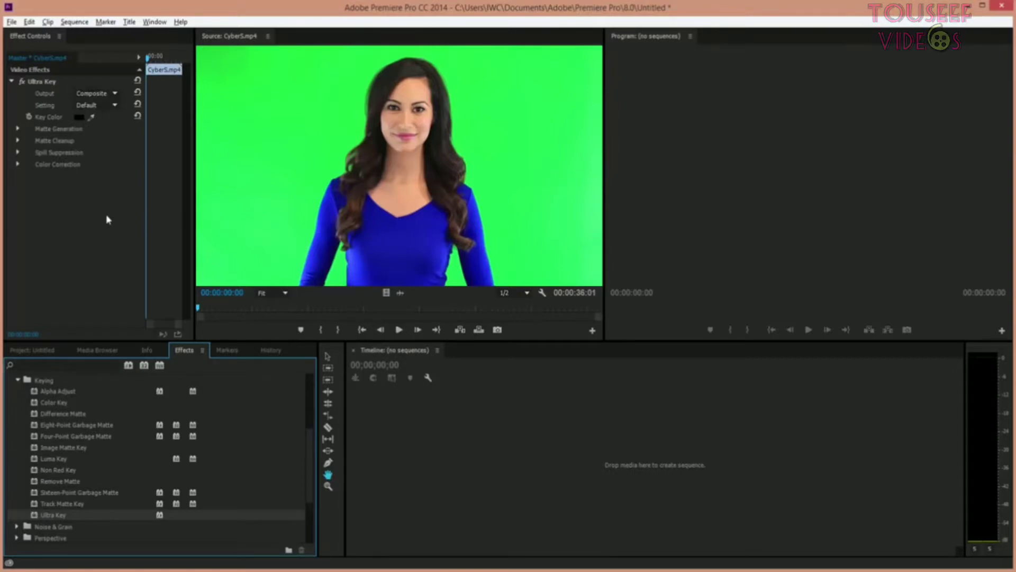
Sample the green screen as the Ultra Key colour and set Setting to Aggressive.
click(91, 117)
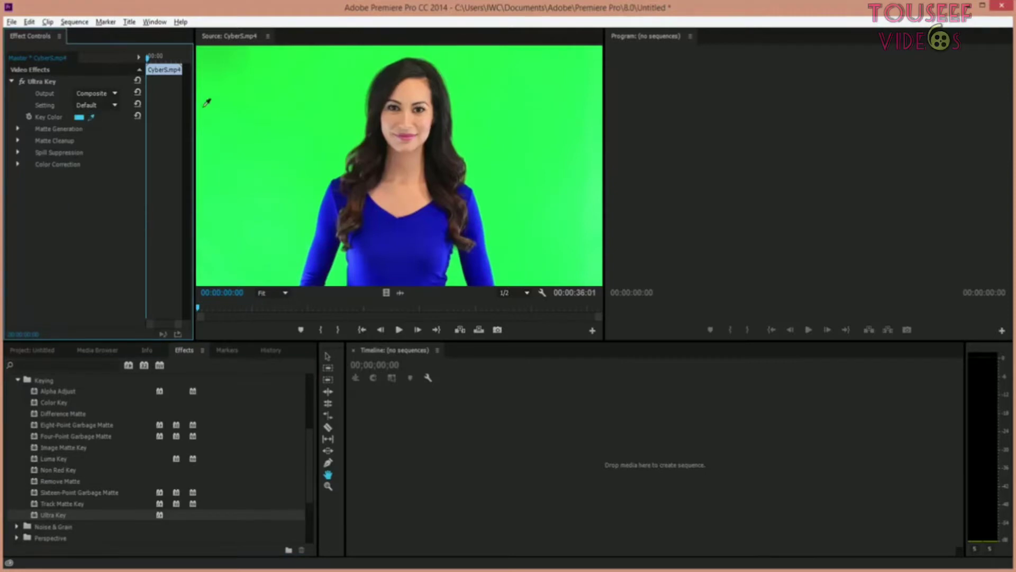
click(288, 128)
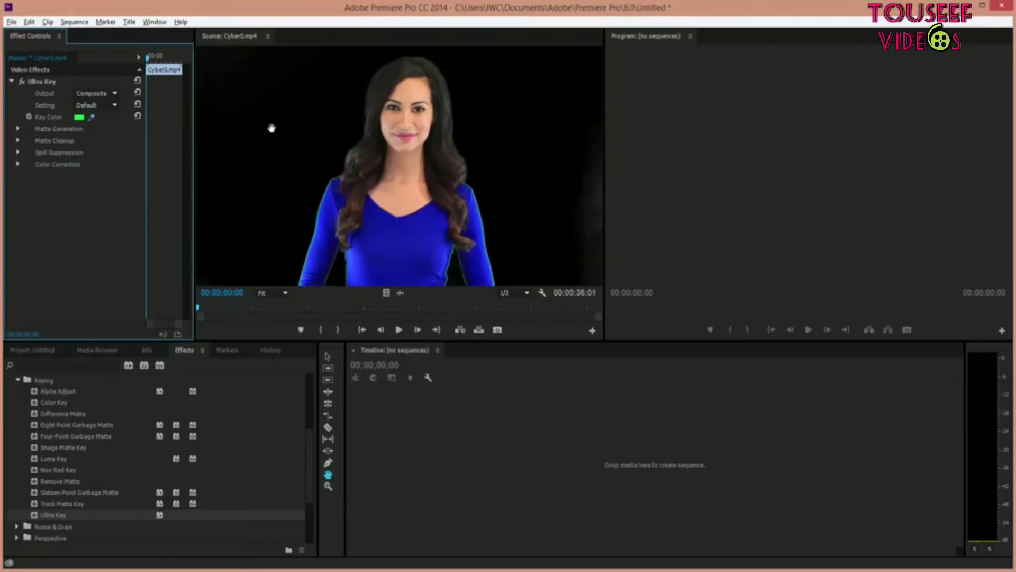
click(108, 105)
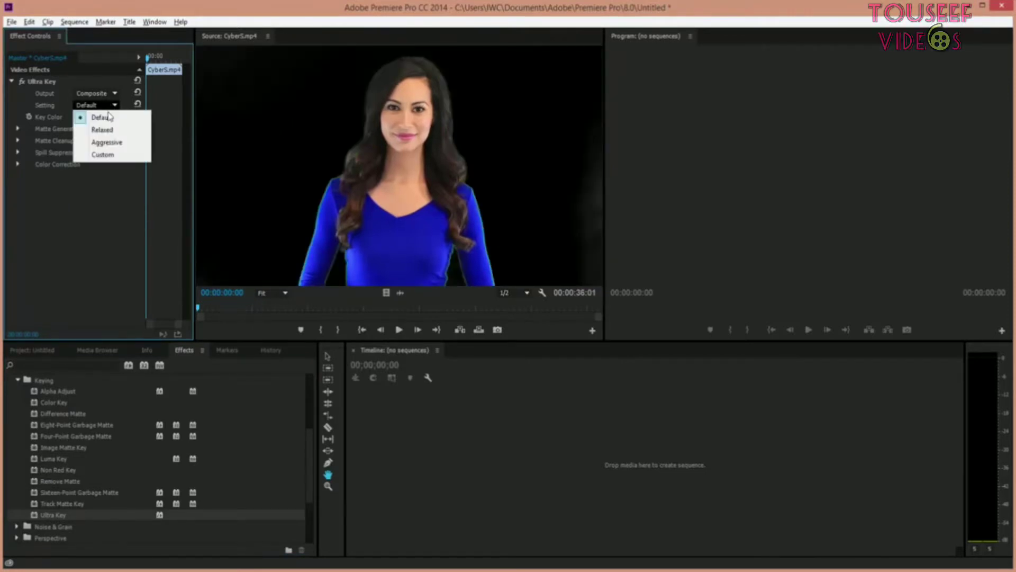
click(107, 142)
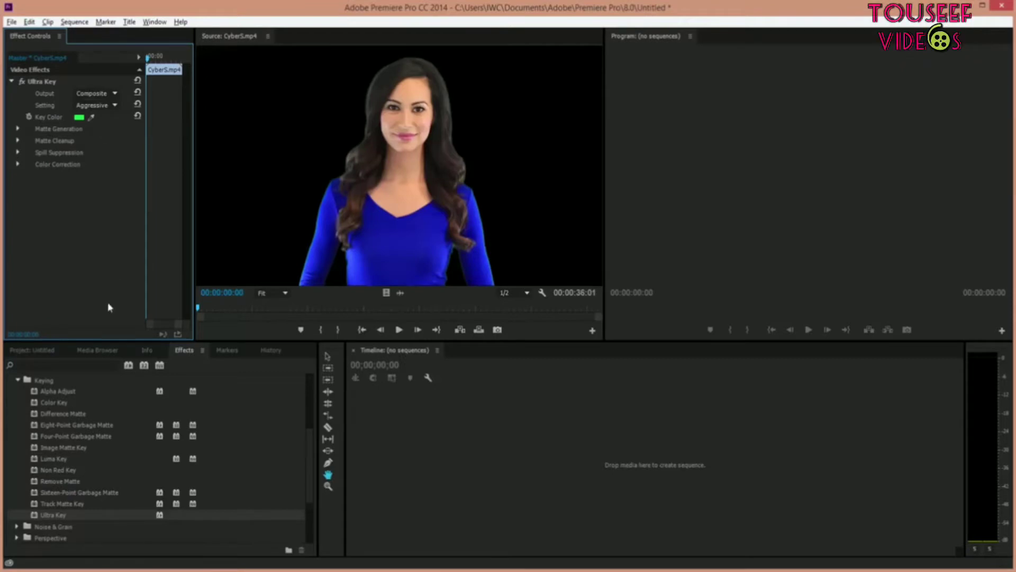
Create a sequence from the virtual studio backdrop clip and set the Program zoom to Fit.
click(48, 351)
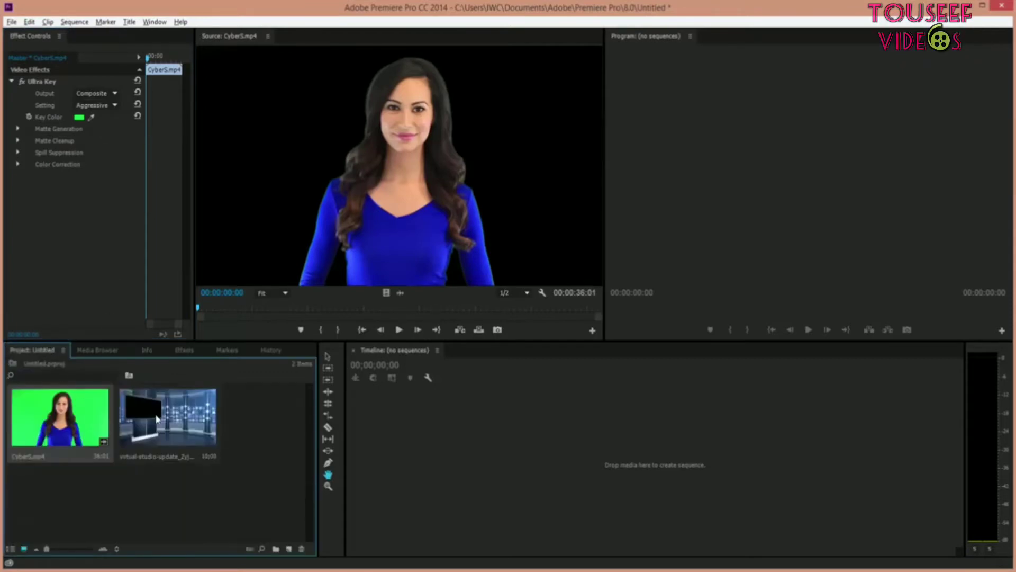
drag(156, 418, 428, 439)
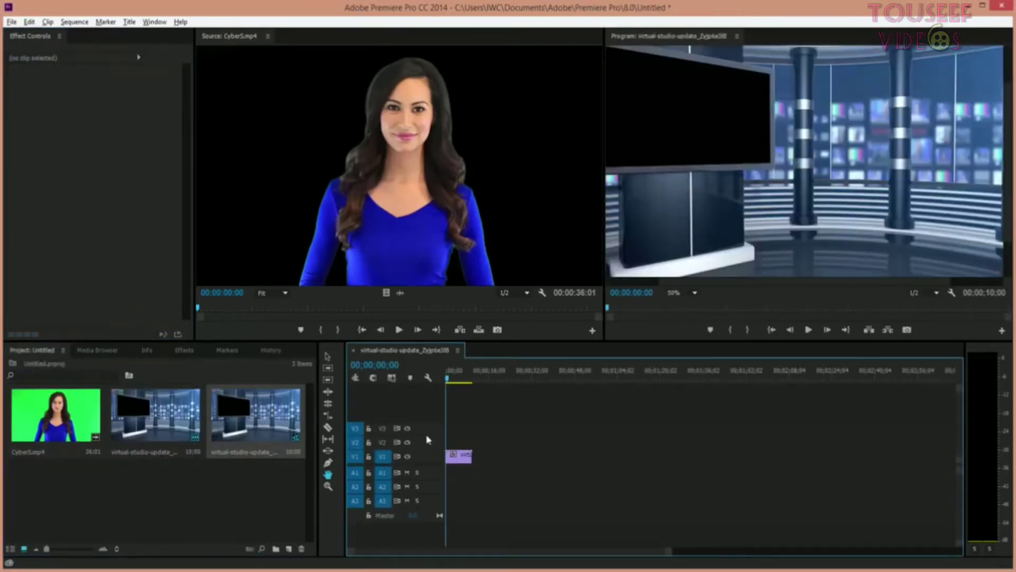
click(695, 293)
click(694, 306)
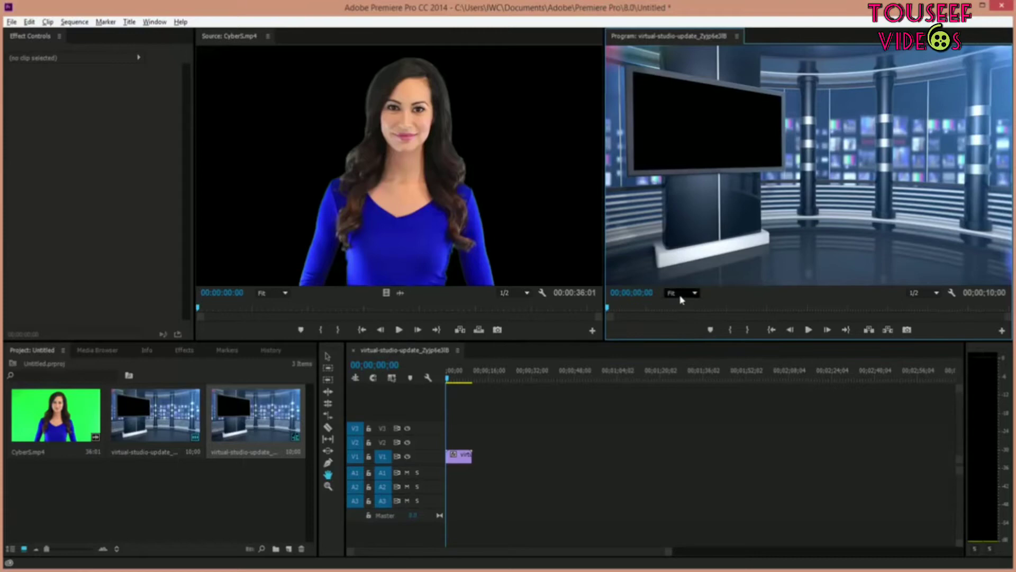
Layer CyberS.mp4 on V2, then scale the presenter up and move her right.
drag(77, 419, 450, 447)
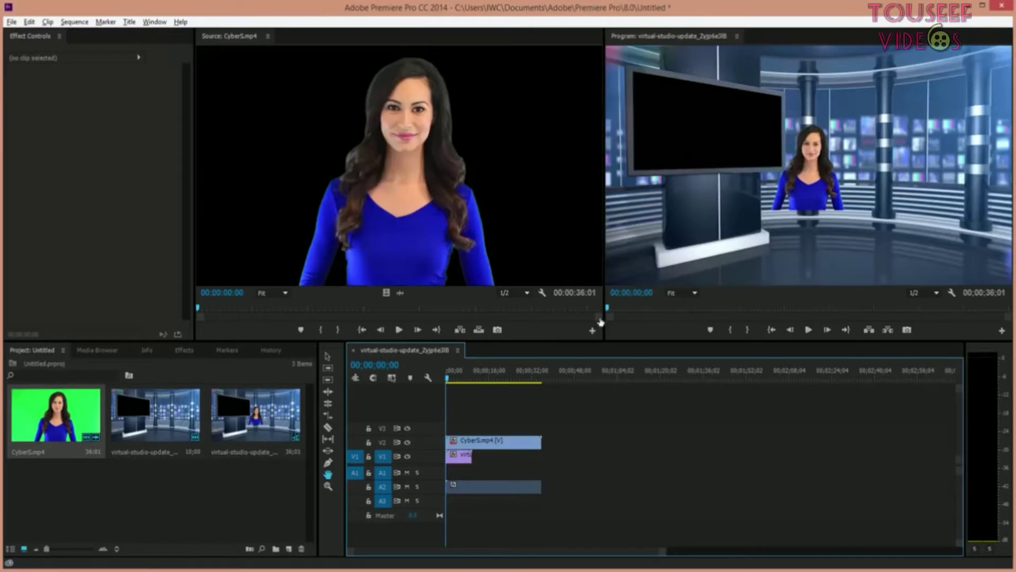
click(789, 179)
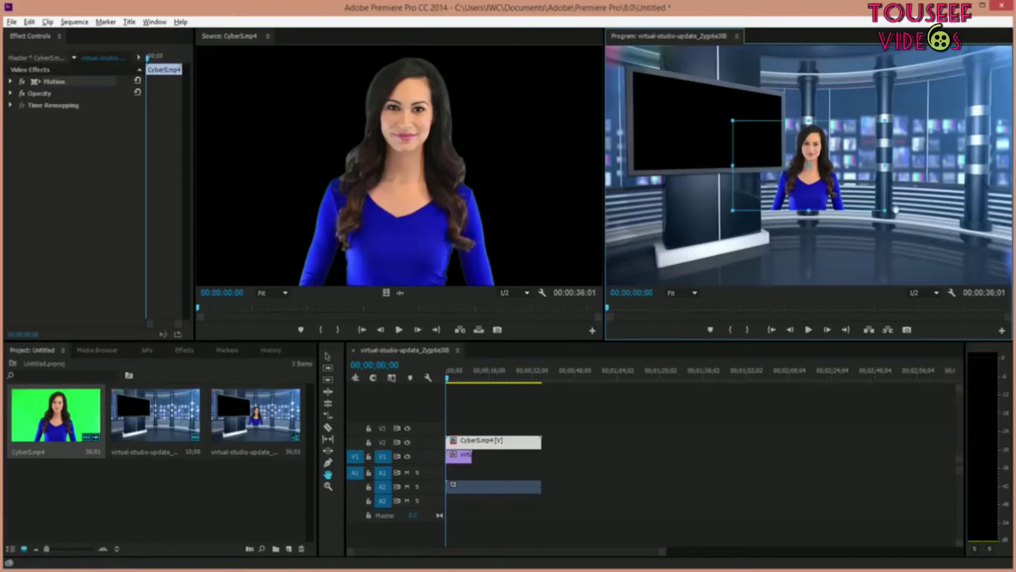
drag(886, 210, 981, 266)
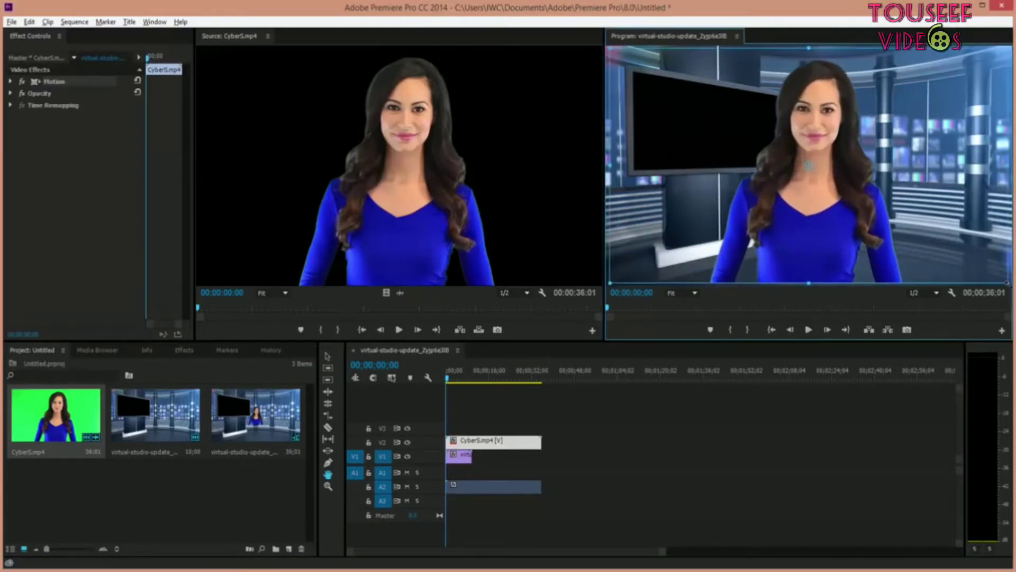
drag(797, 184, 902, 209)
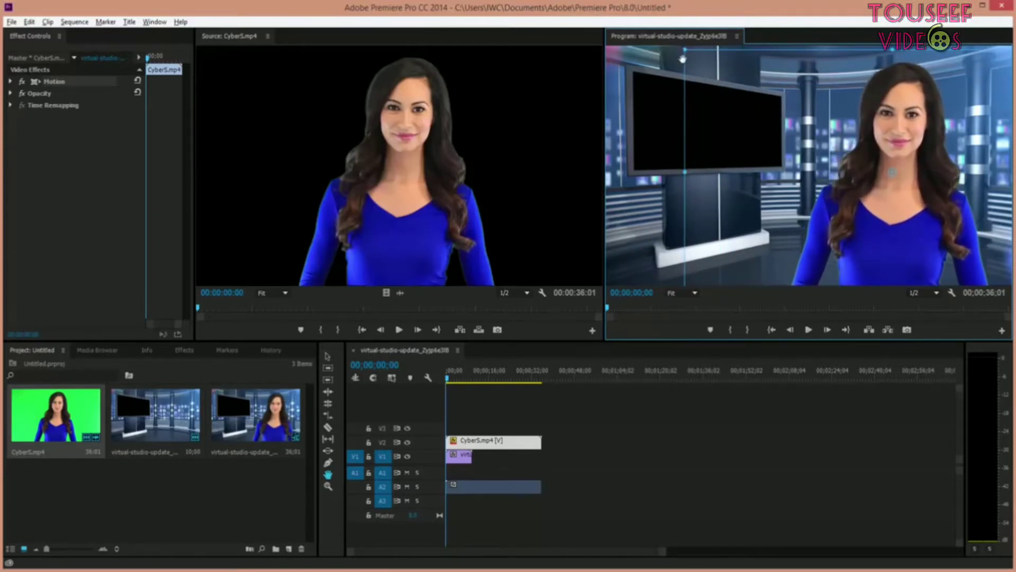
drag(686, 51, 684, 49)
drag(843, 146, 838, 148)
key(space)
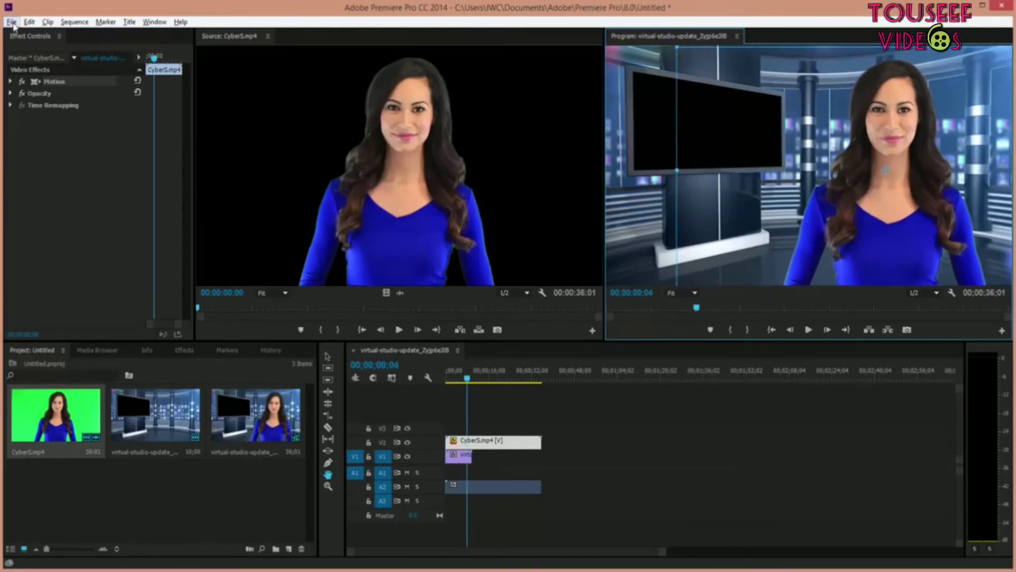
Open Export Media settings for the sequence, keeping QuickTime as the format.
click(12, 22)
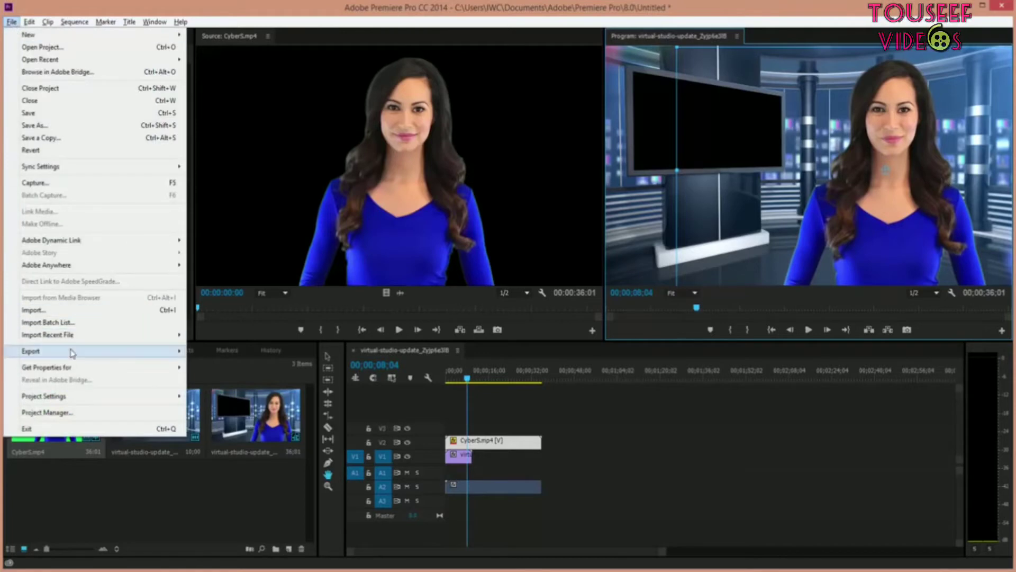
mouse_move(71, 351)
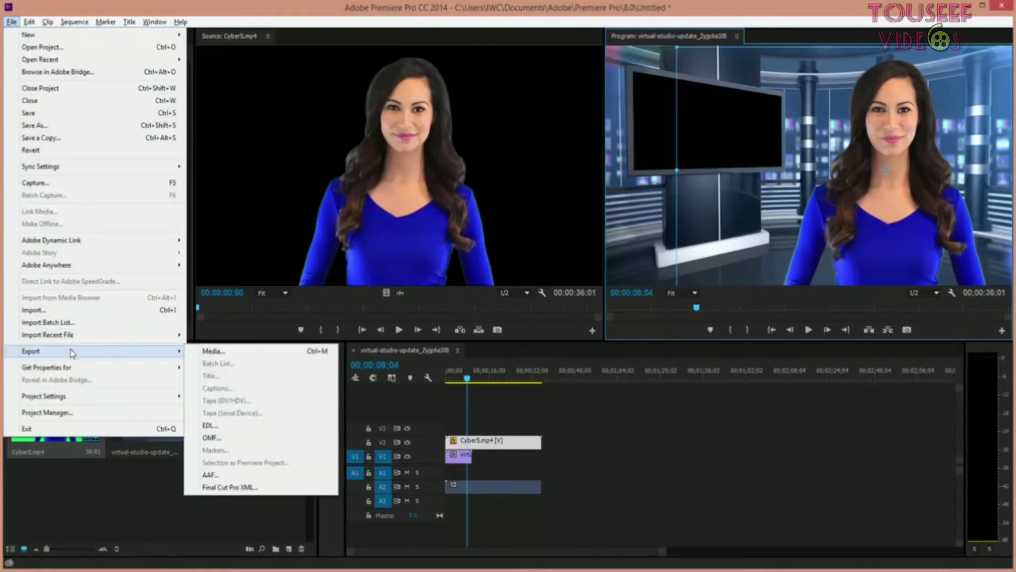
click(215, 351)
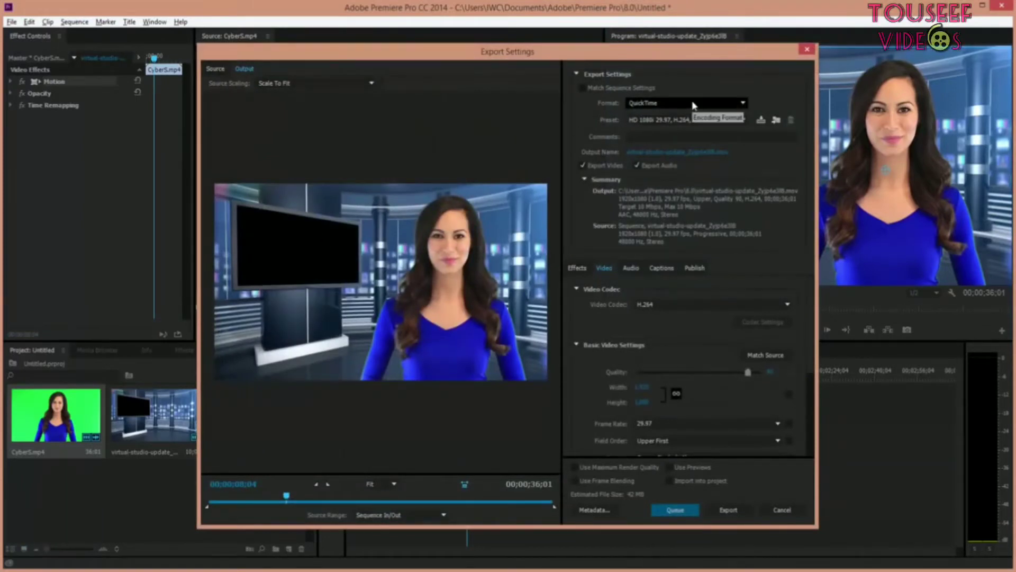
click(726, 104)
click(675, 377)
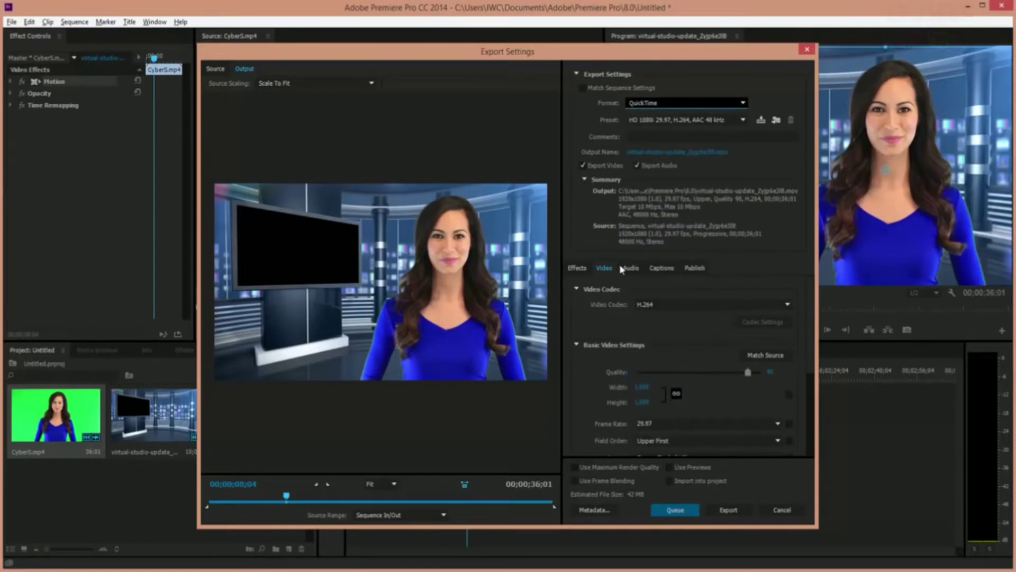
Set the video codec to Animation and the depth to 32 bit.
click(680, 306)
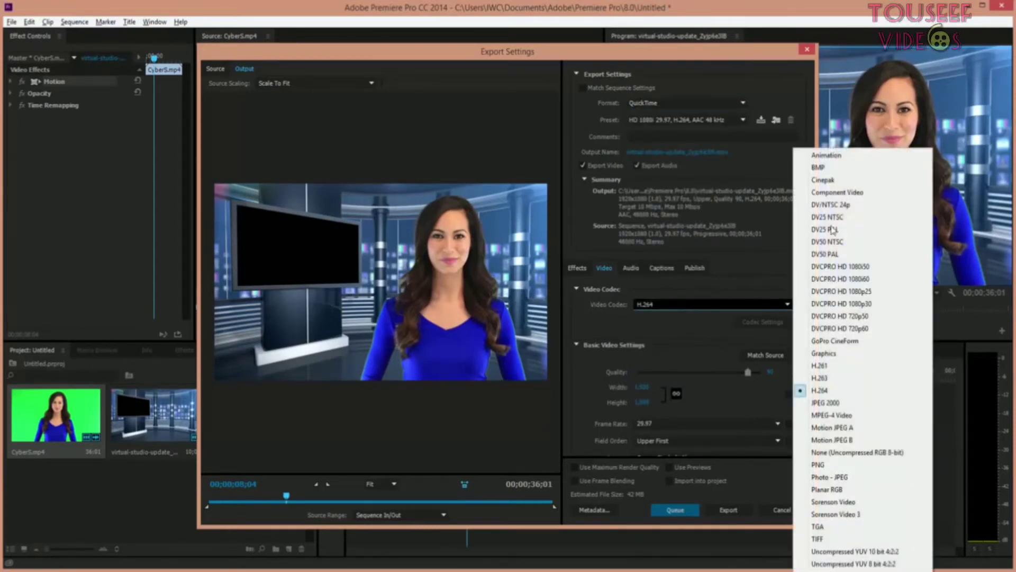
click(806, 160)
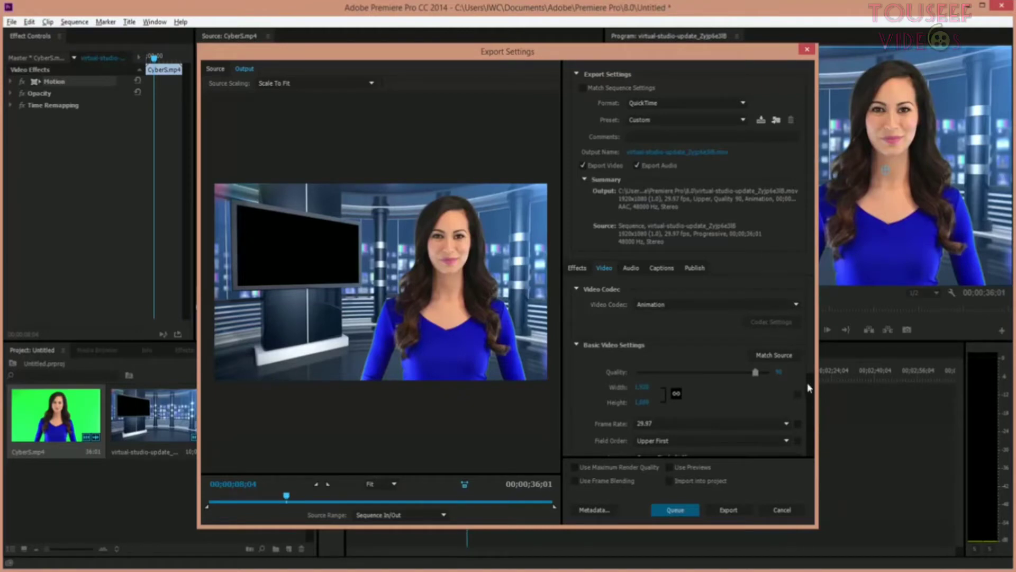
drag(810, 362, 813, 406)
click(789, 401)
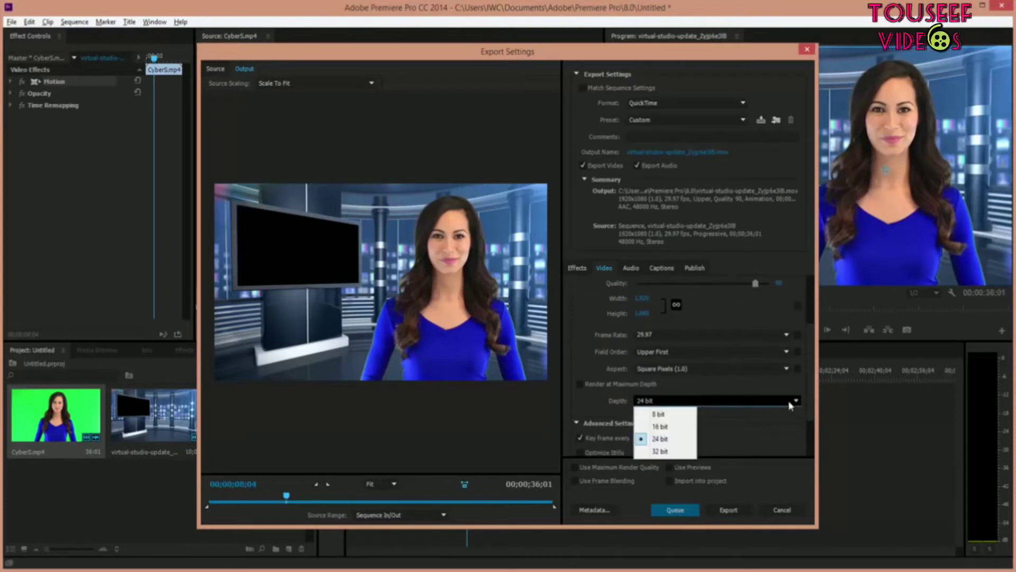
click(661, 456)
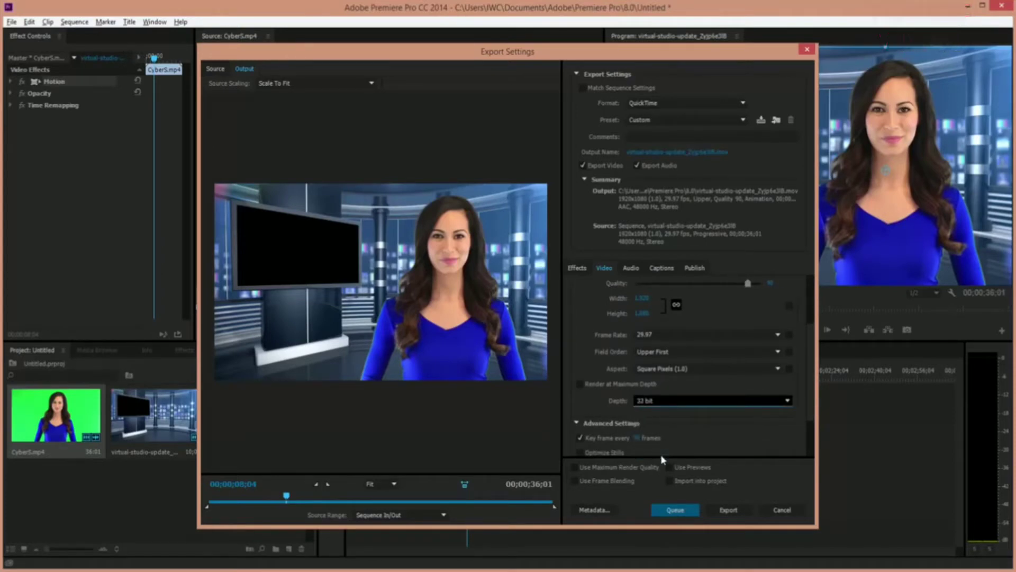
Export the sequence, producing the 6.43 GB virtual-studio-update MOV file.
click(727, 513)
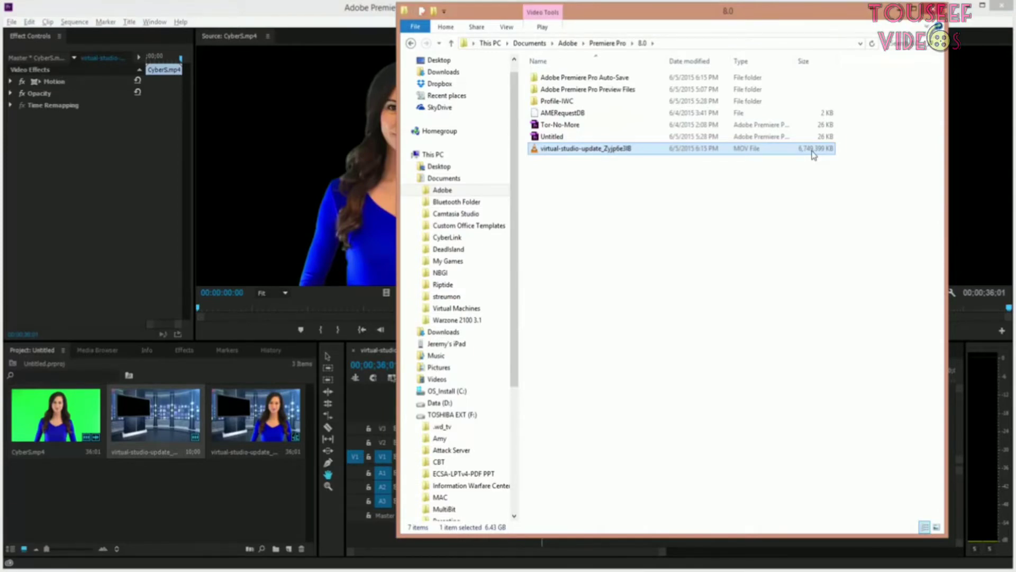
Launch Adobe Media Encoder CC 2014 from Windows search and add the exported MOV to its queue.
key(super+s)
text(m)
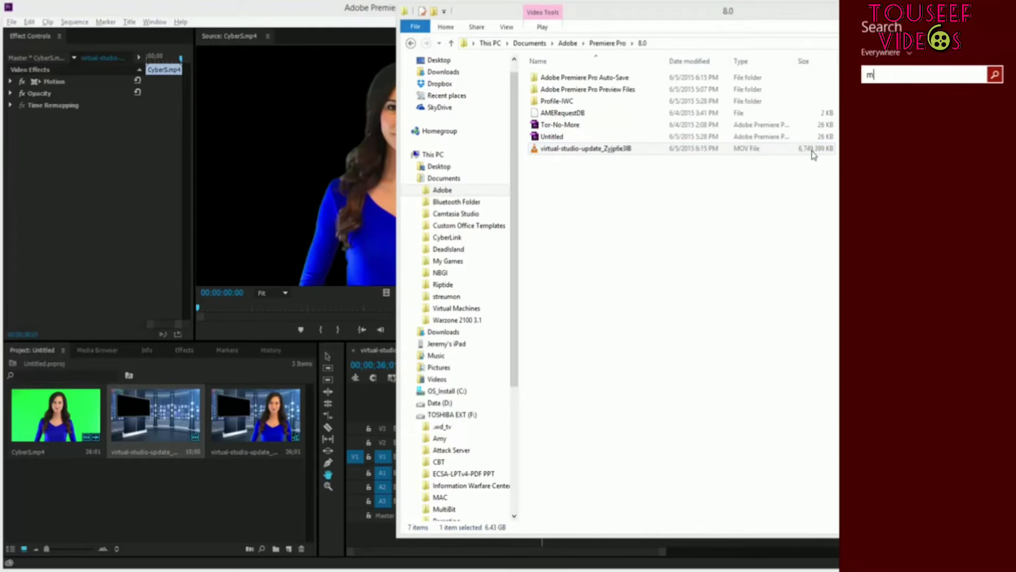
text(edia)
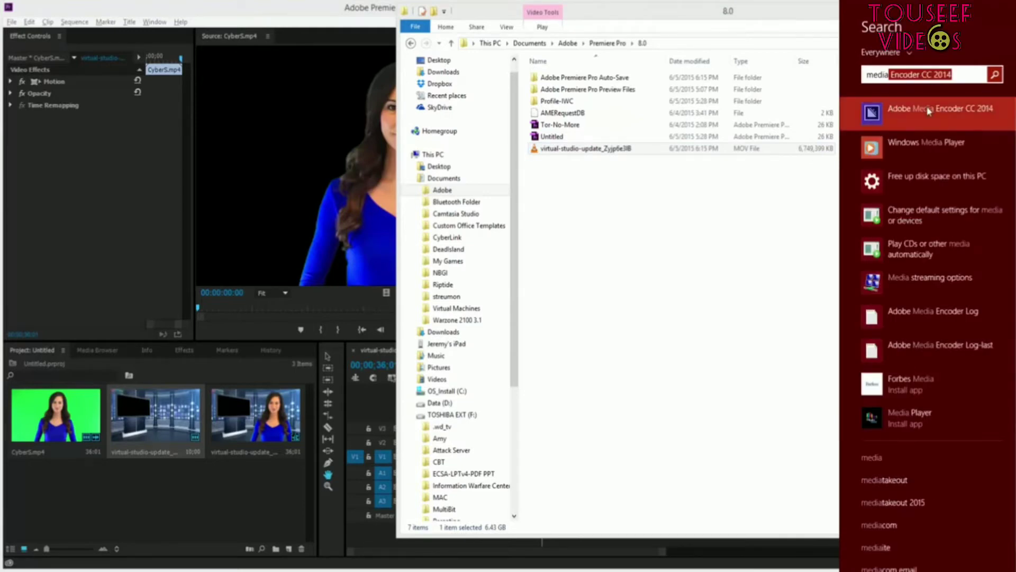
click(929, 110)
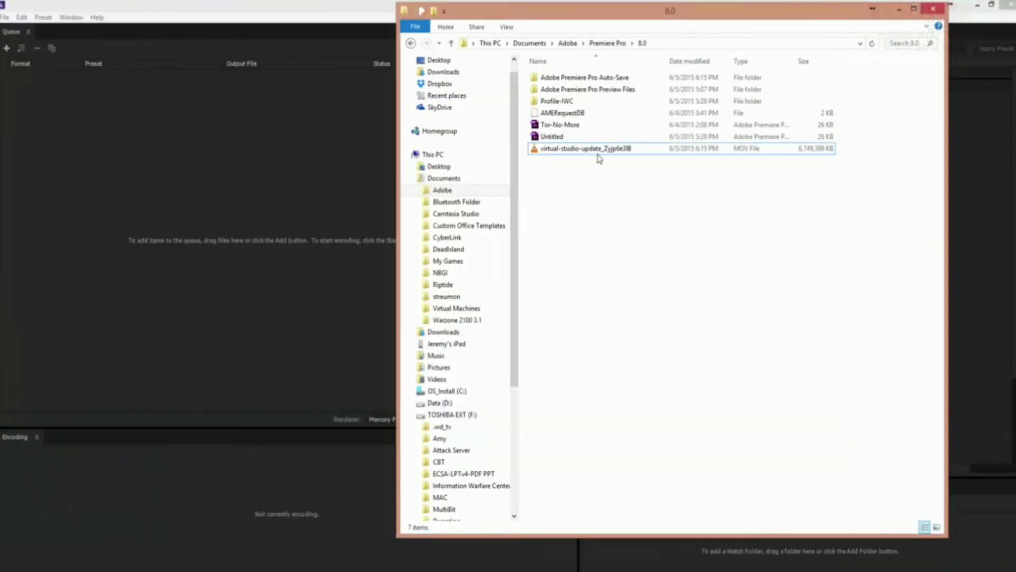
click(598, 157)
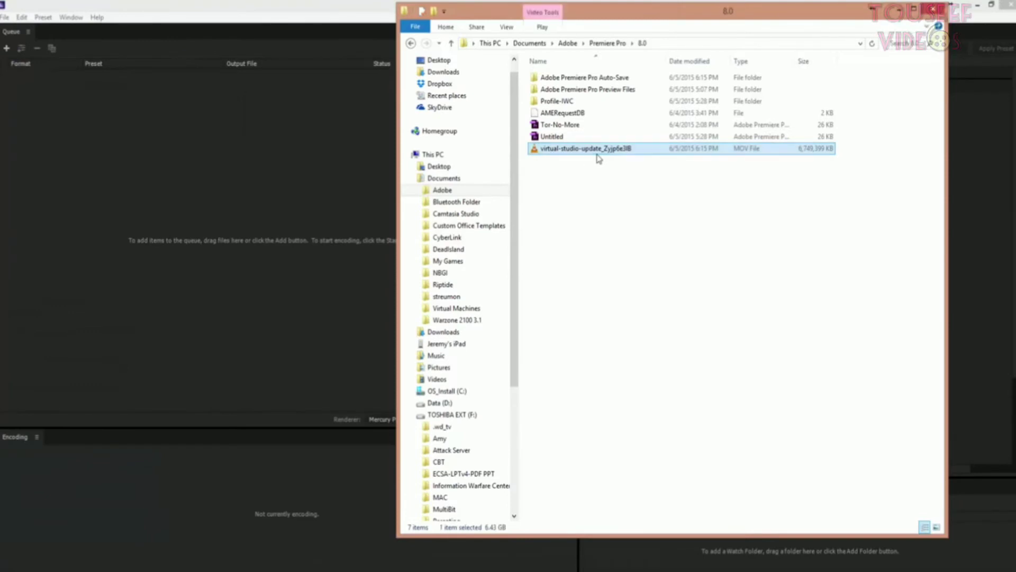
drag(598, 157, 241, 204)
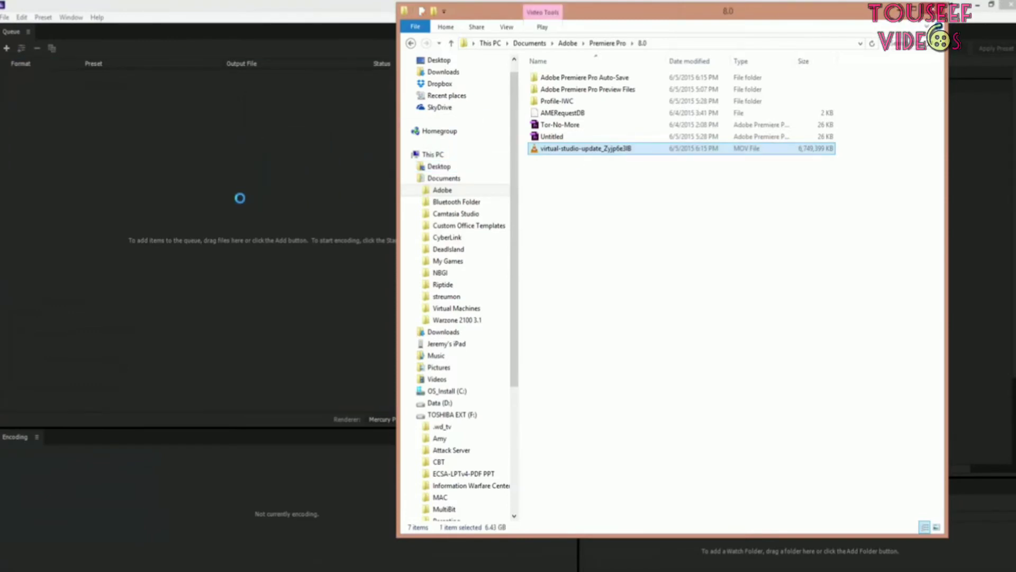
click(233, 153)
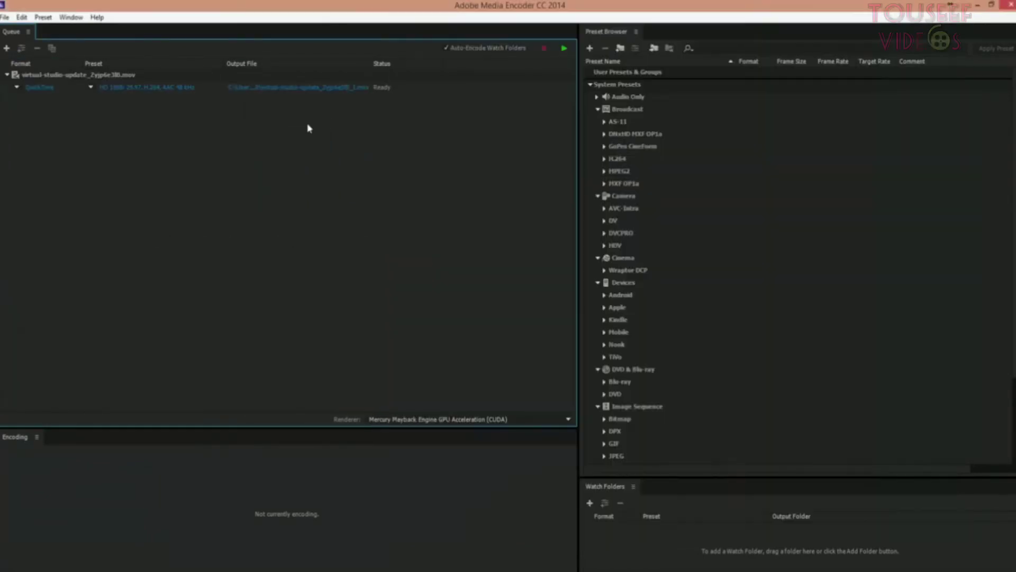
Rename the queued job's output file to smaller-vid in the Save As dialog.
click(335, 89)
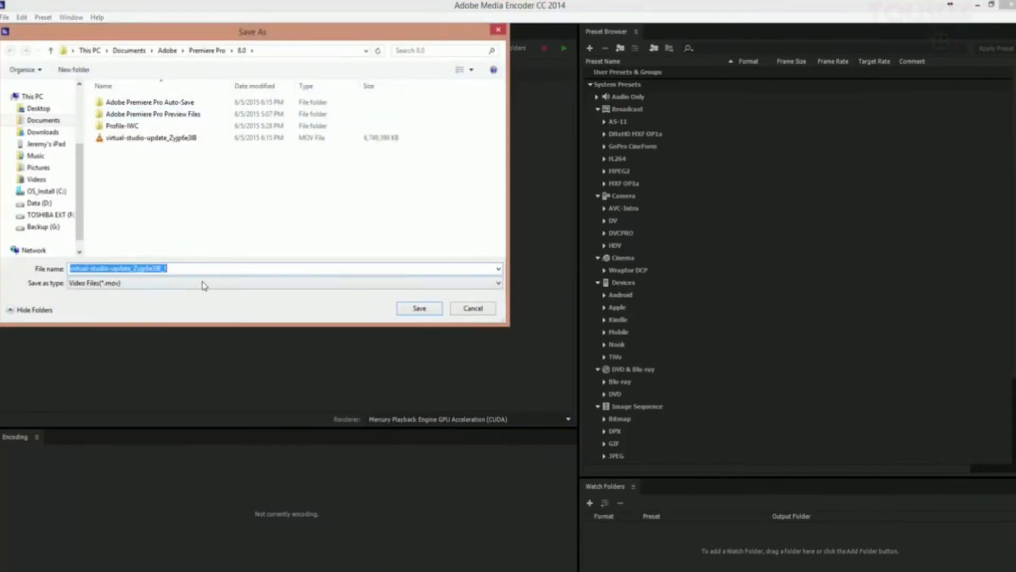
drag(184, 270, 71, 271)
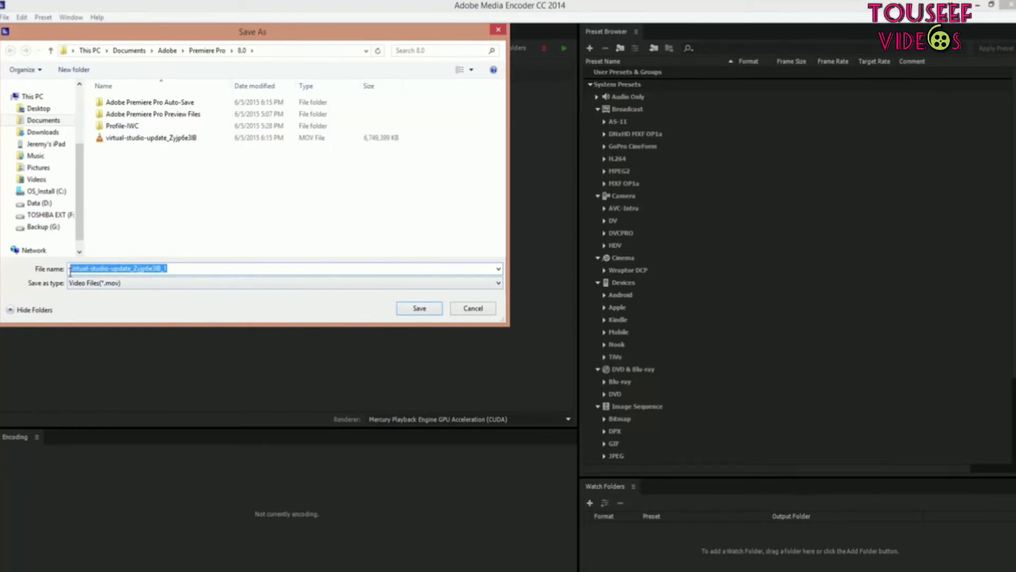
text(ama)
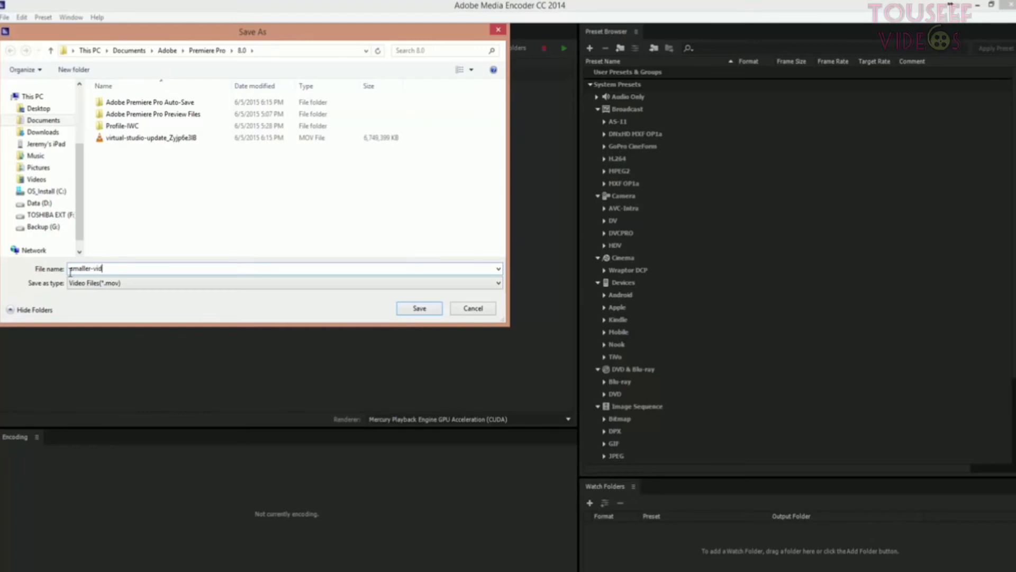
key(Return)
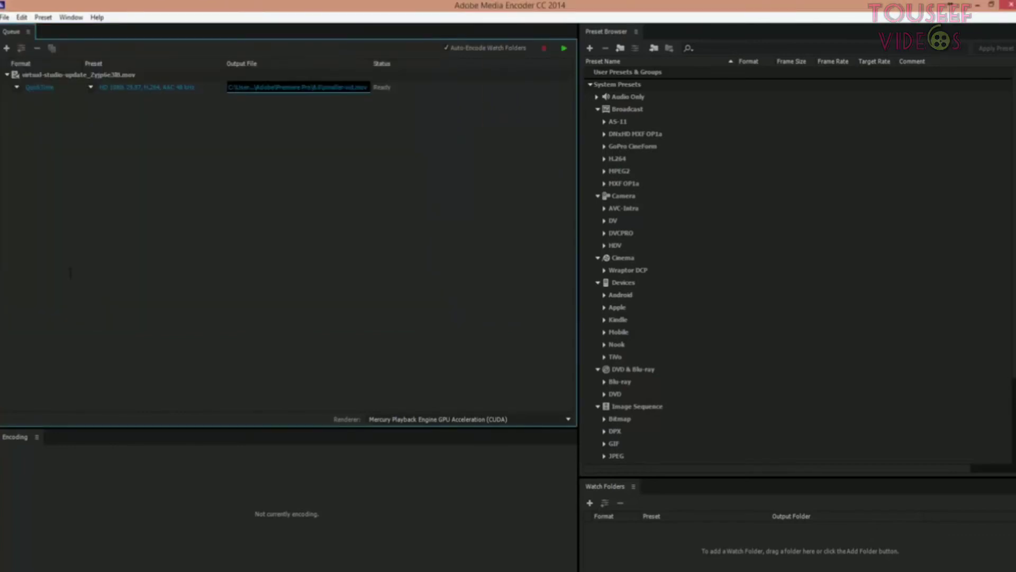
Change the queued job's format to H.264 with the Match Source - High bitrate preset.
click(106, 87)
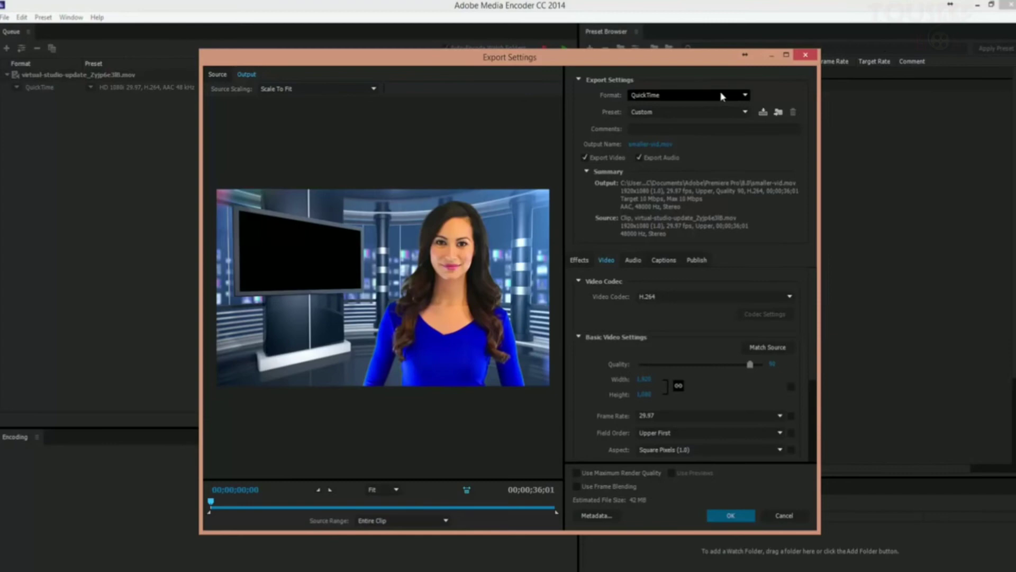
click(736, 96)
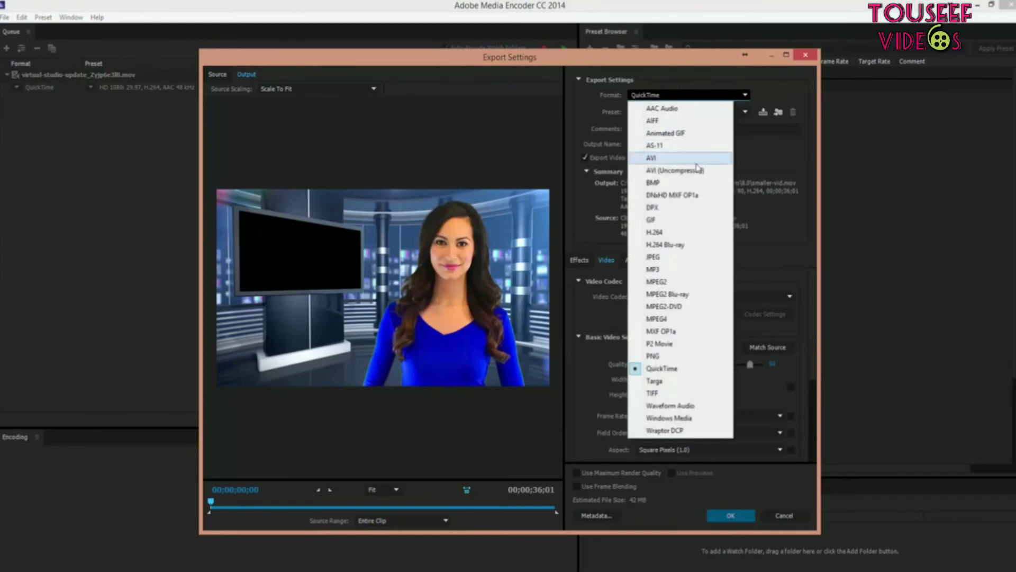
click(676, 235)
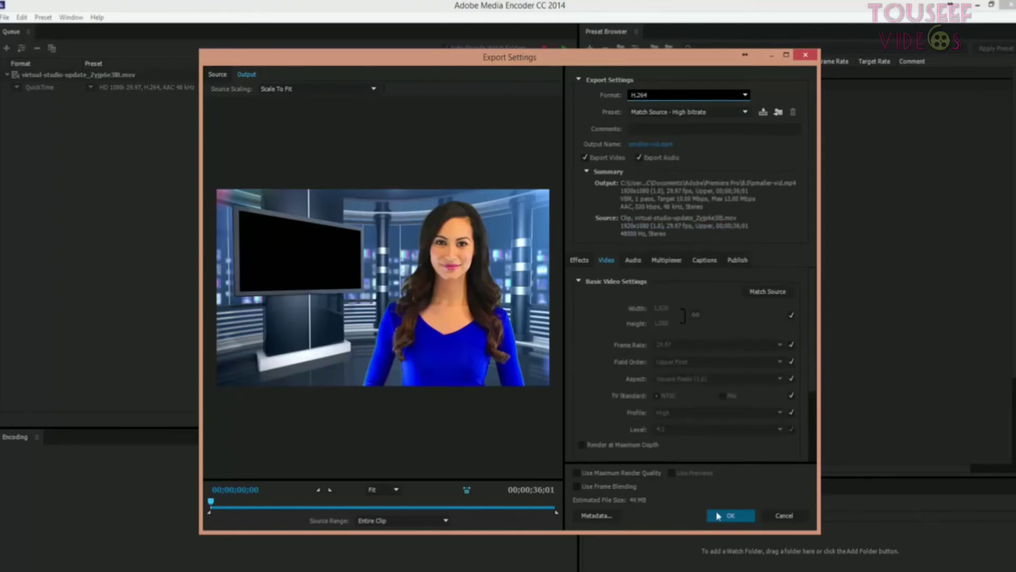
click(729, 516)
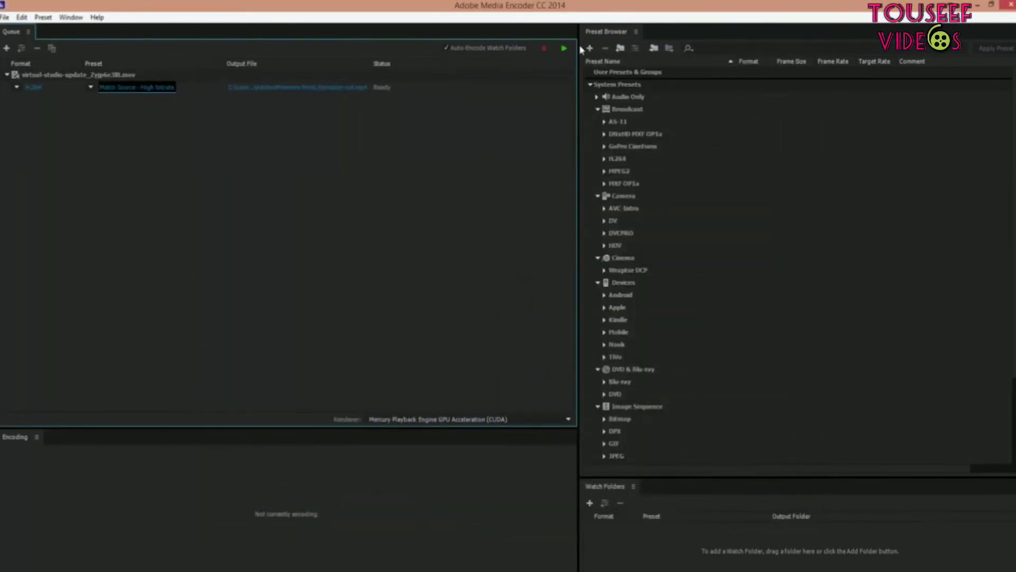
Start the encode and place File Explorer beside Media Encoder to watch smaller-vid.mp4 appear.
click(564, 48)
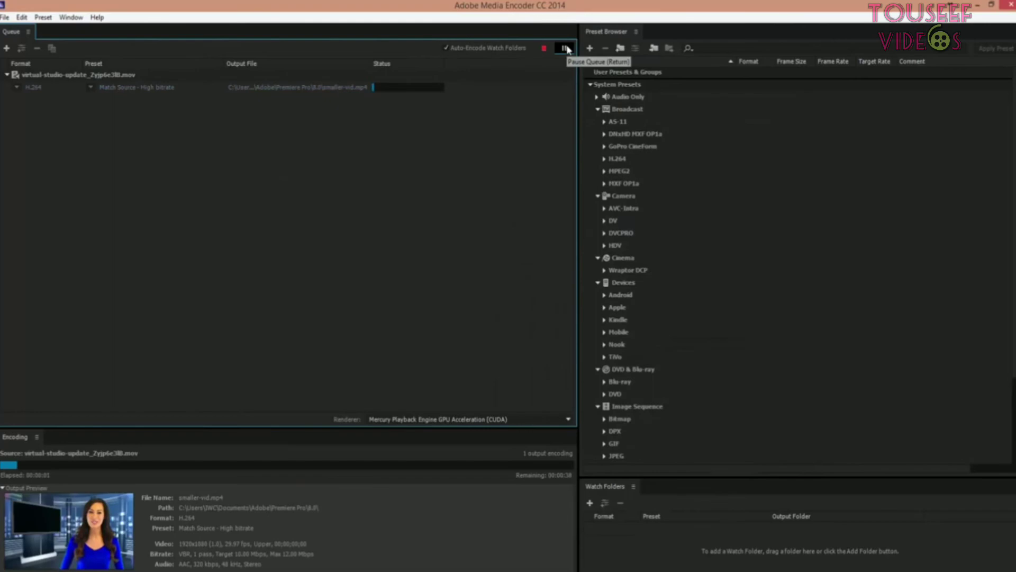
key(alt+Tab)
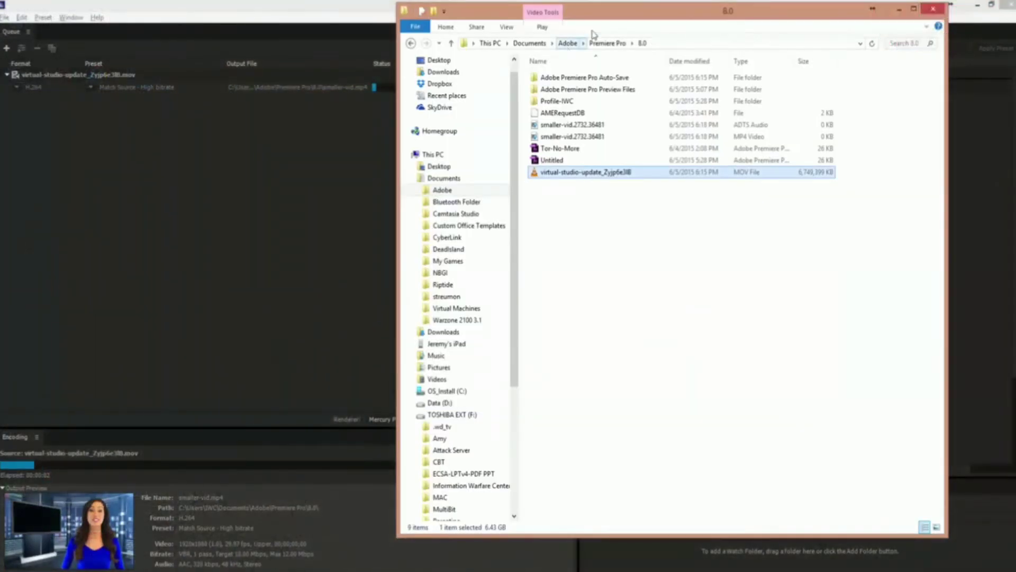
drag(477, 11, 664, 27)
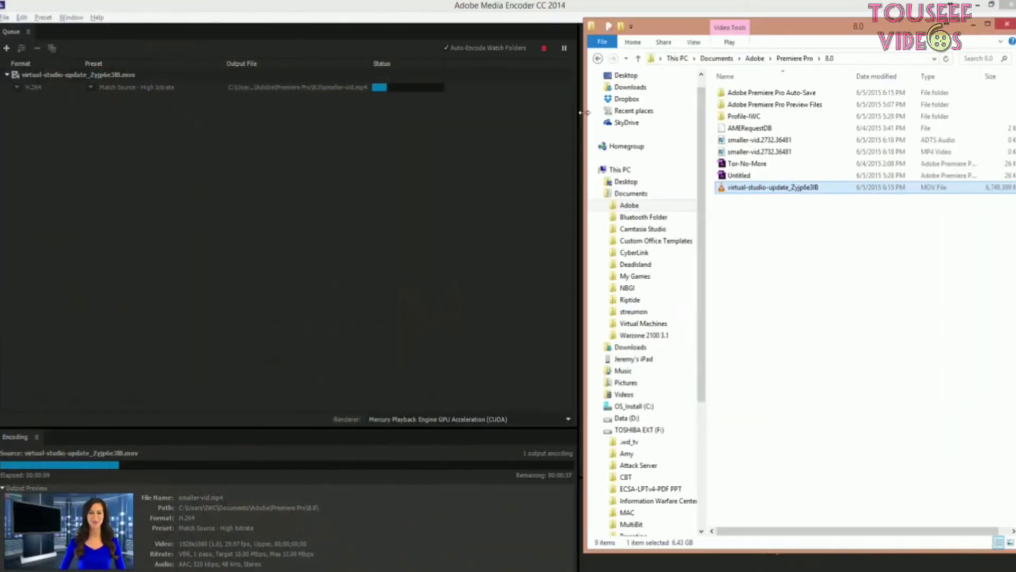